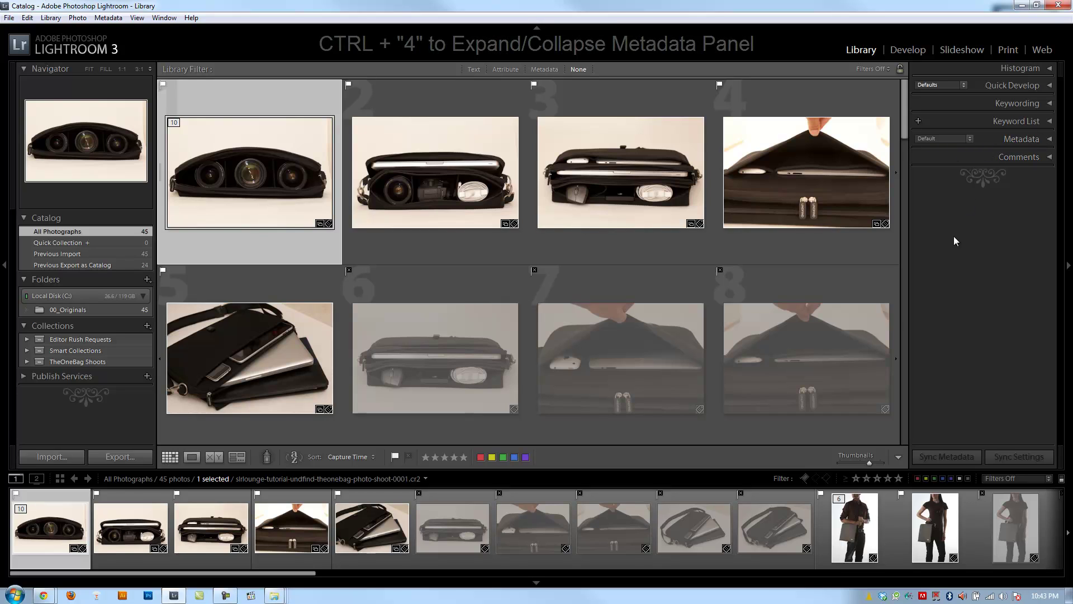
# Expand the Metadata panel for the first bag photo and scroll through its Default fields
pyautogui.hotkey('ctrl', '4')
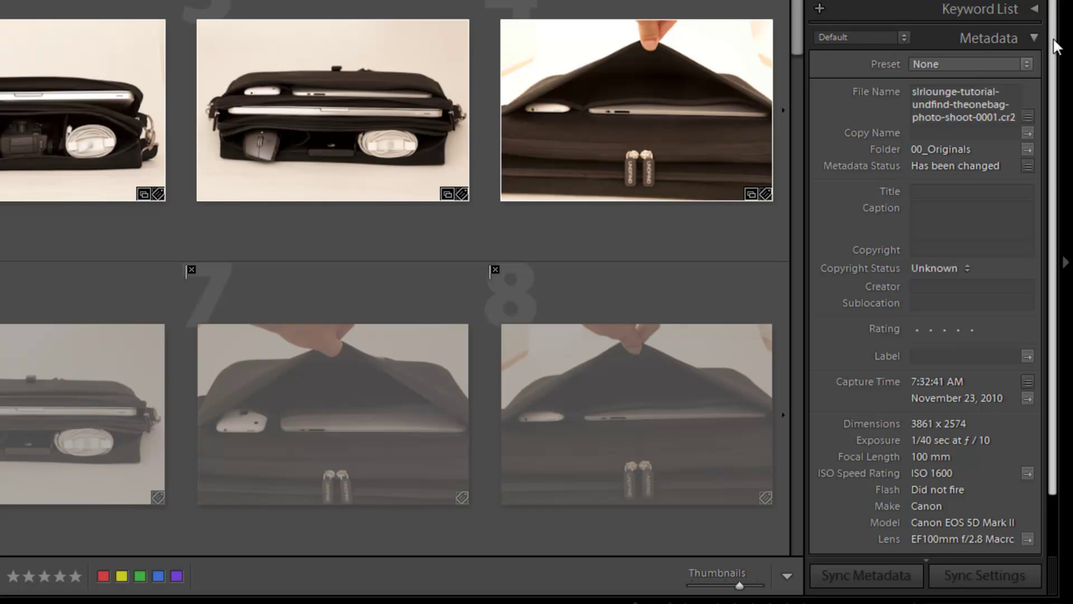
pyautogui.moveTo(1056, 47); pyautogui.dragTo(1038, 94)
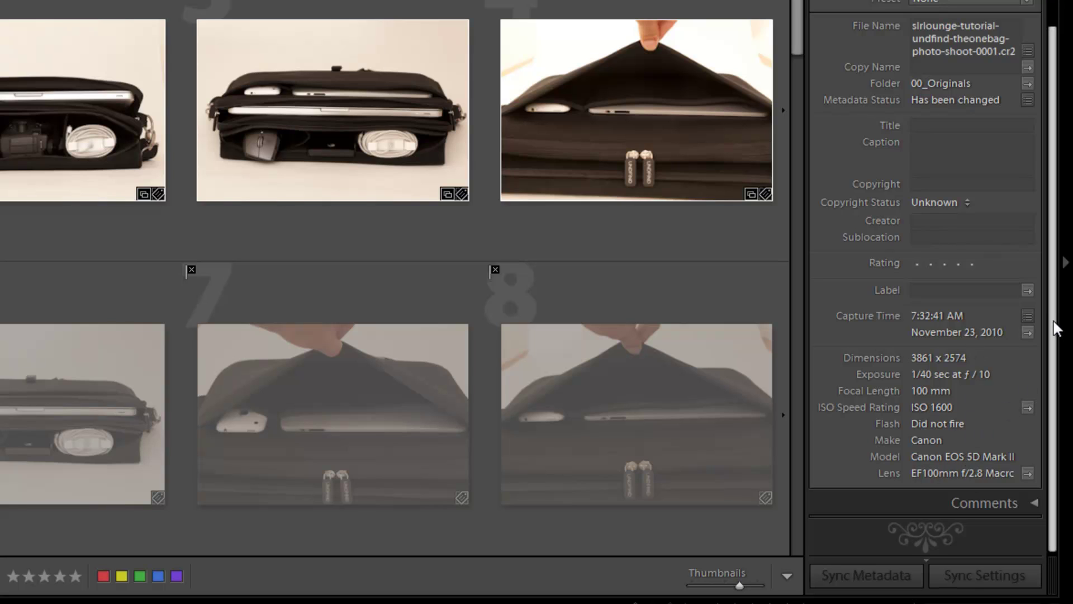
pyautogui.scroll(2, 1056, 329)
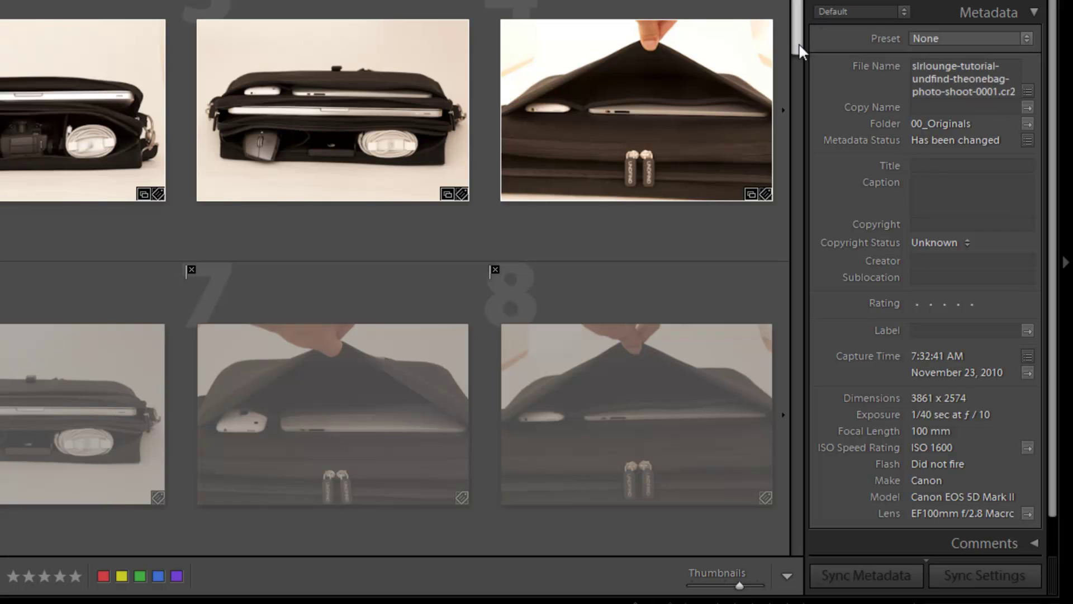
# Switch the Metadata panel to the EXIF set, then reopen the metadata set list
pyautogui.click(858, 9)
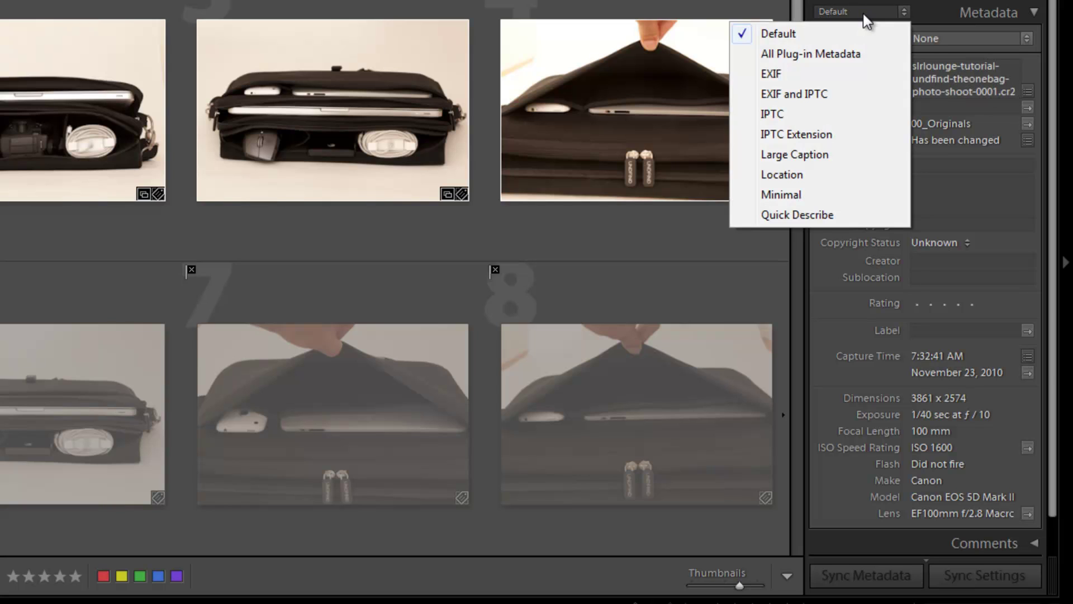
pyautogui.click(819, 78)
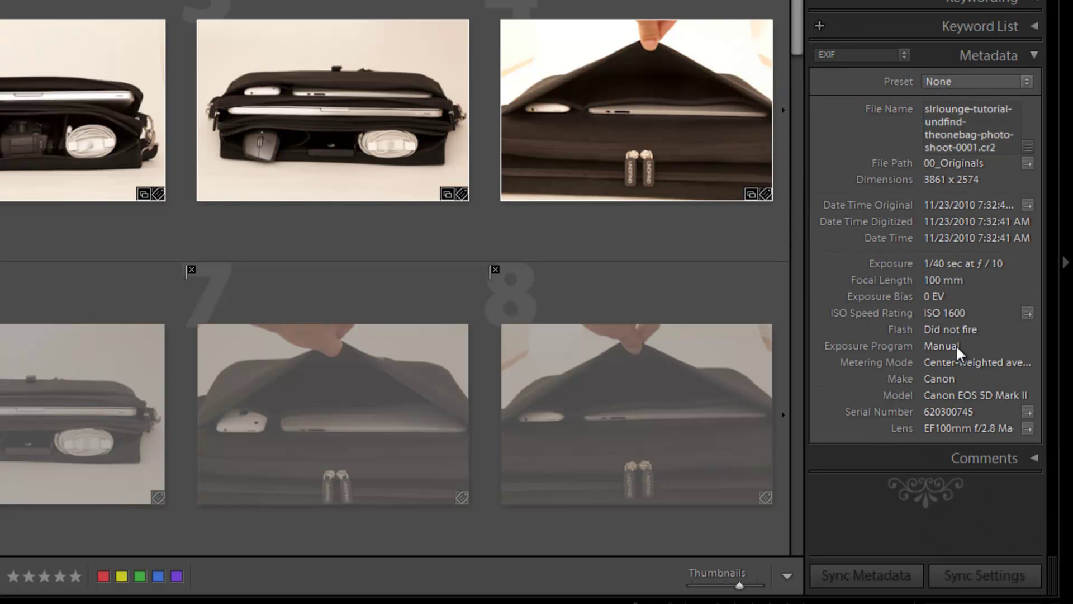
pyautogui.click(903, 56)
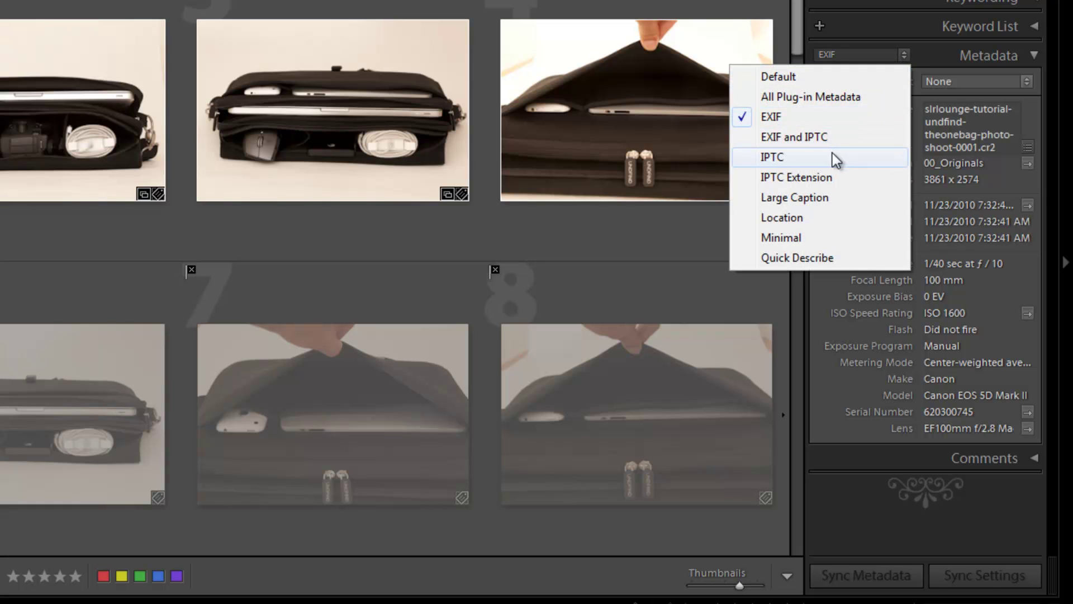
# Switch to the IPTC set and scroll through its contact, content and status fields
pyautogui.click(816, 153)
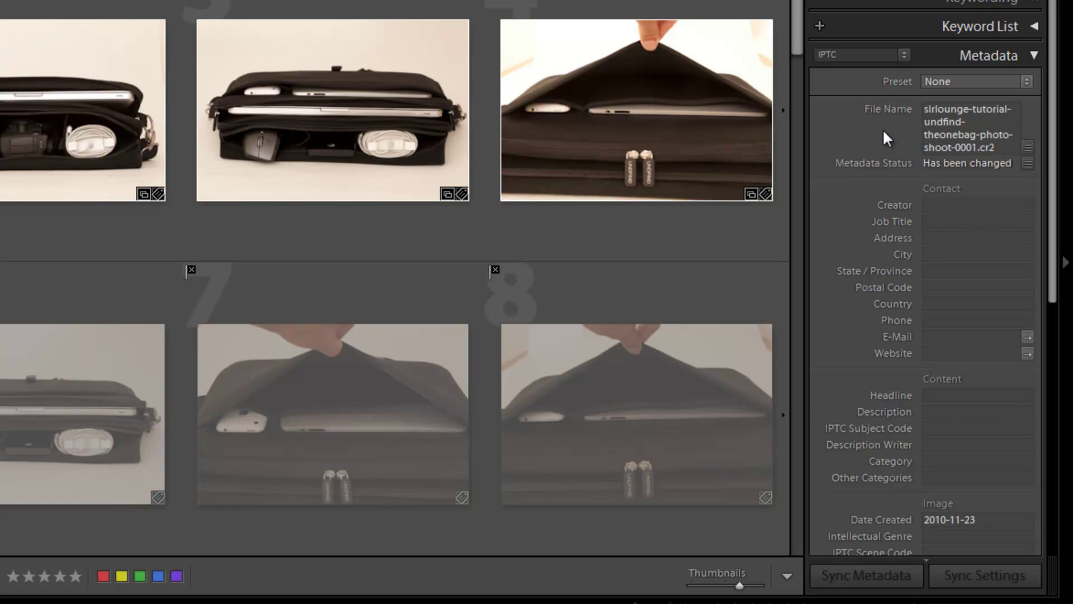
pyautogui.moveTo(1055, 57); pyautogui.dragTo(1025, 106)
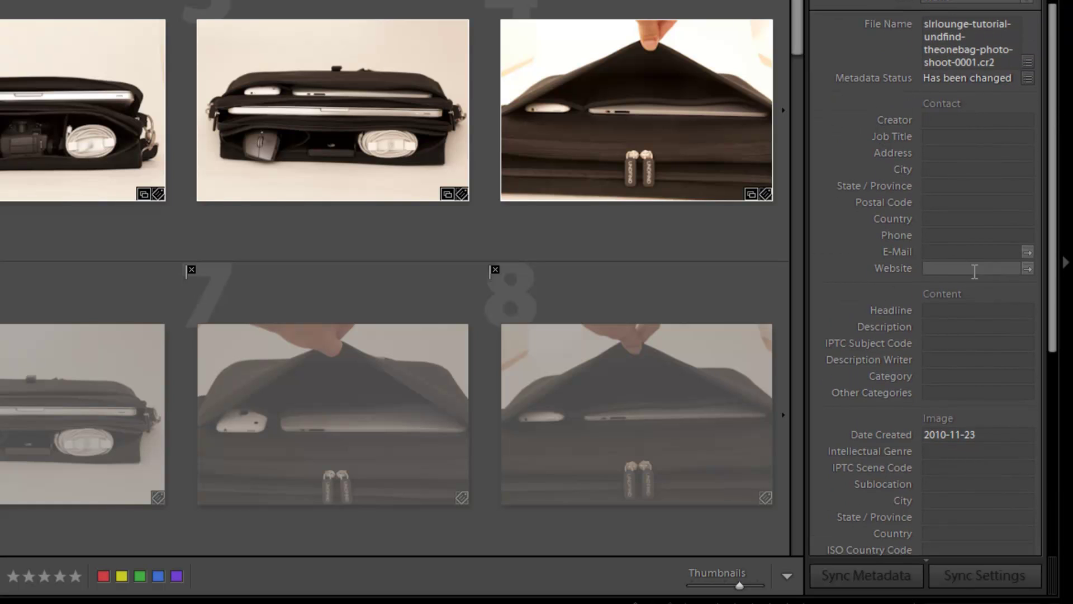
pyautogui.moveTo(1052, 287); pyautogui.dragTo(1069, 398)
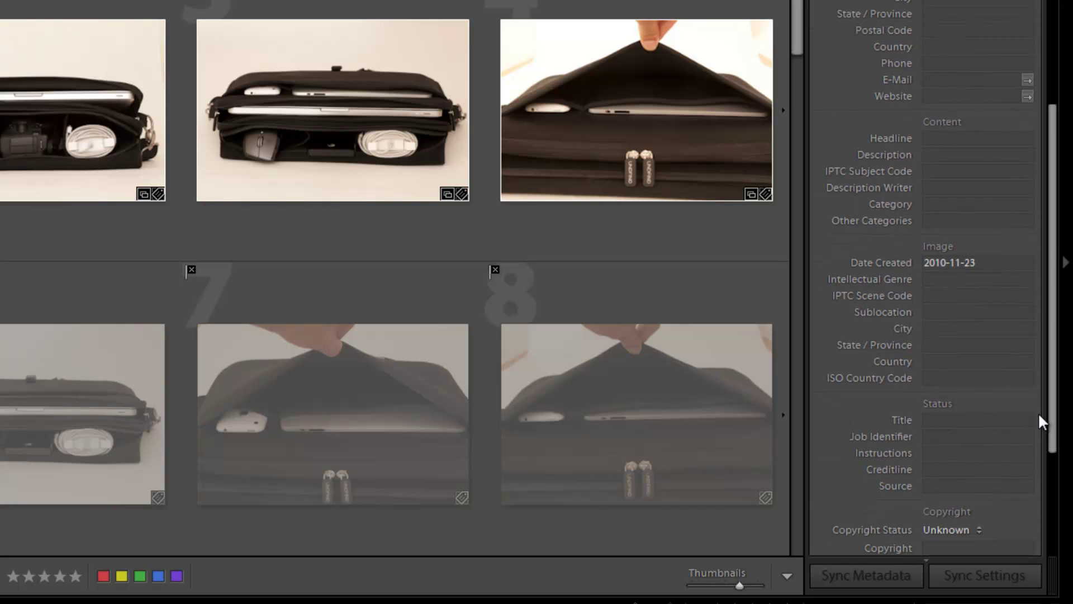
pyautogui.moveTo(1054, 350); pyautogui.dragTo(1070, 187)
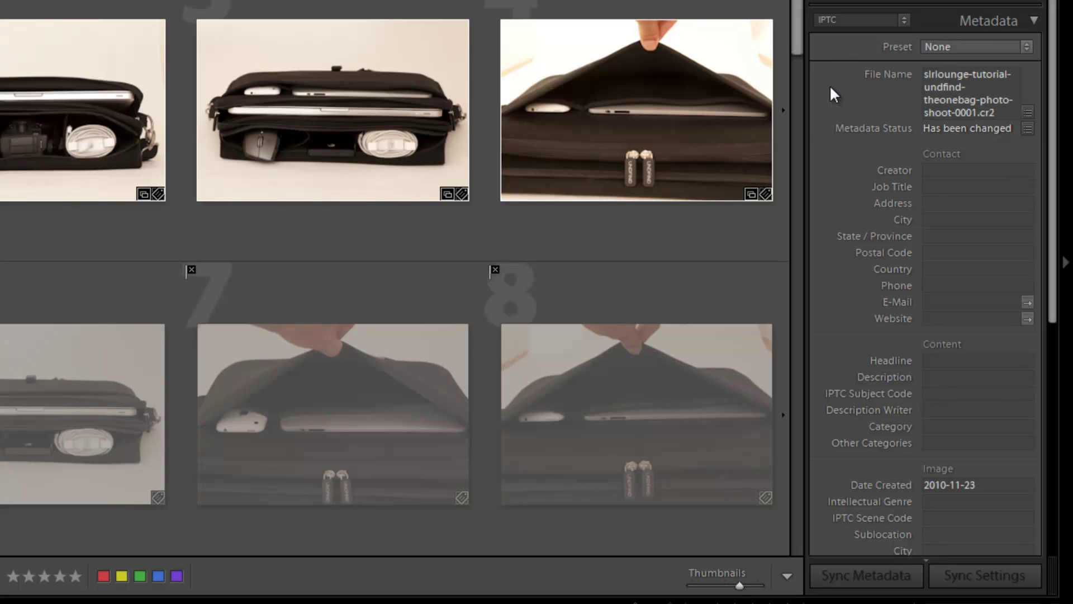
pyautogui.scroll(-1, 830, 85)
# Switch to the IPTC Extension set, scroll its fields, and keep the metadata preset at None
pyautogui.click(863, 6)
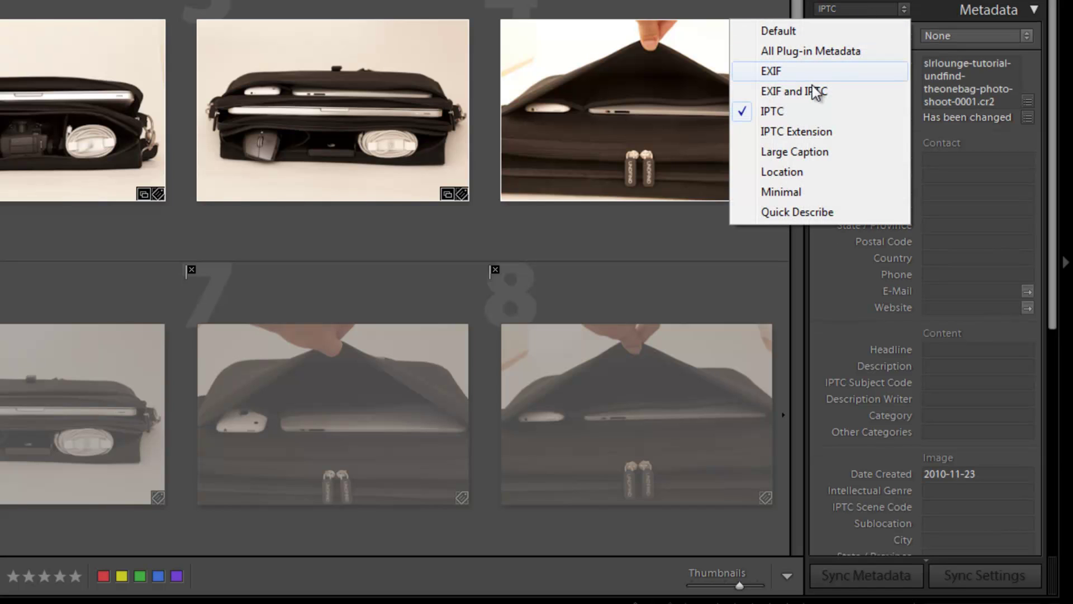
pyautogui.click(797, 129)
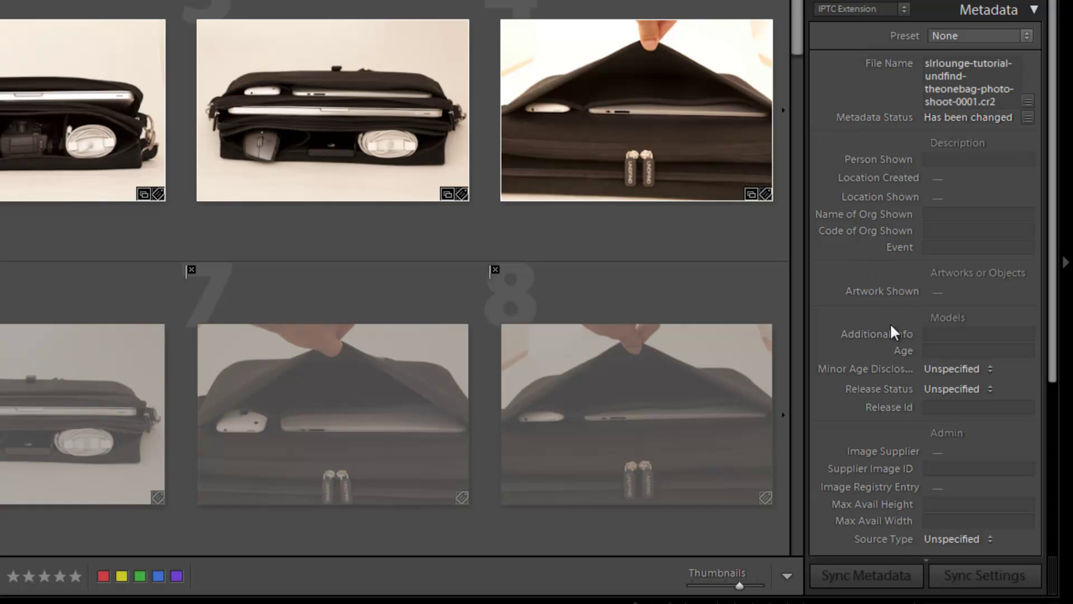
pyautogui.moveTo(1056, 116); pyautogui.dragTo(1057, 84)
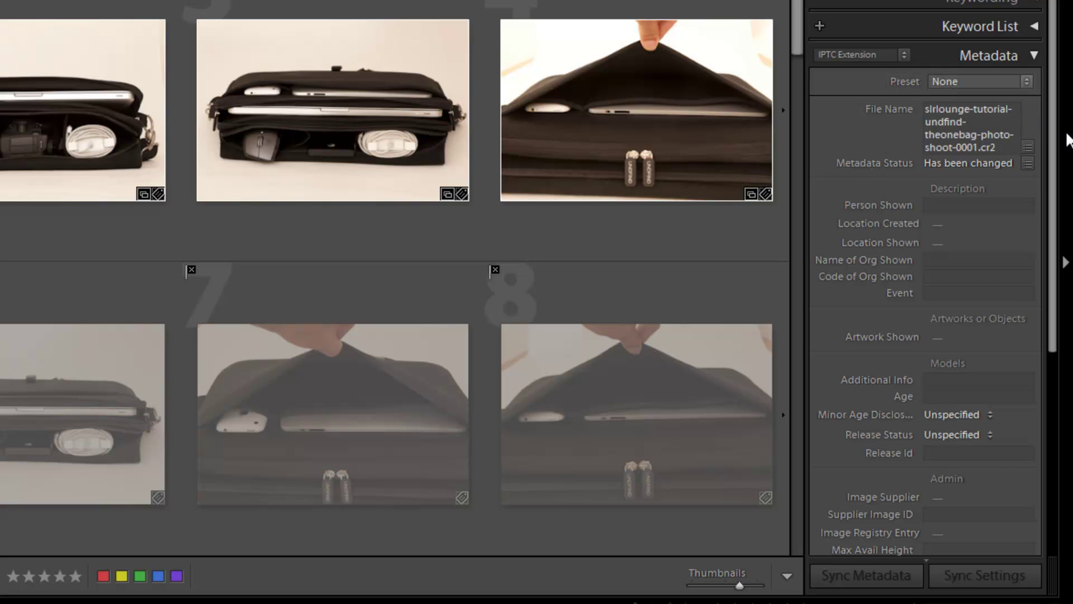
pyautogui.moveTo(1054, 107); pyautogui.dragTo(1056, 140)
pyautogui.scroll(1, 1039, 154)
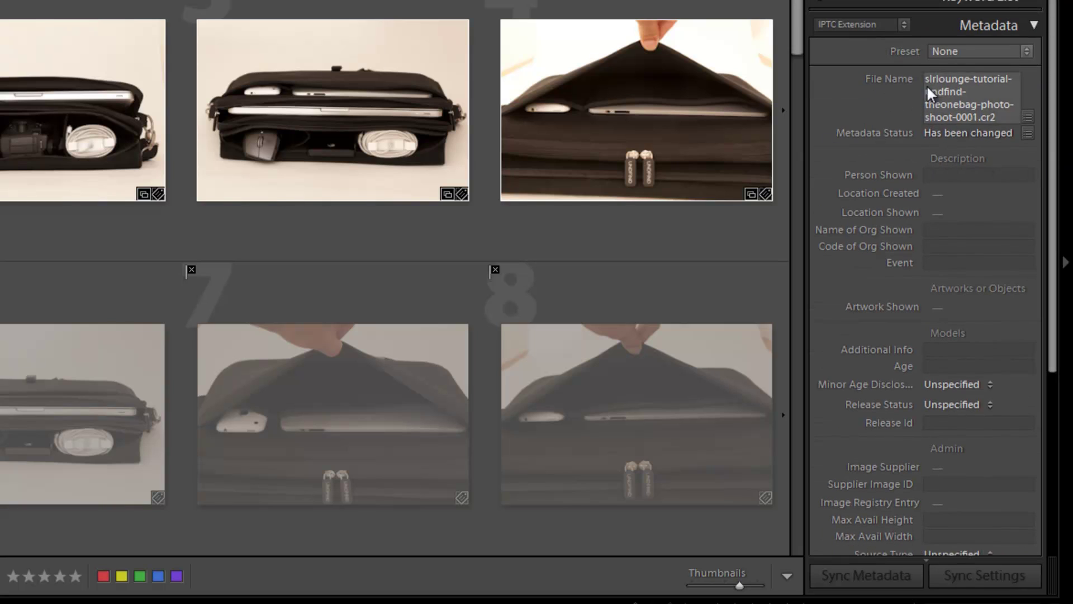
pyautogui.click(965, 54)
pyautogui.click(863, 46)
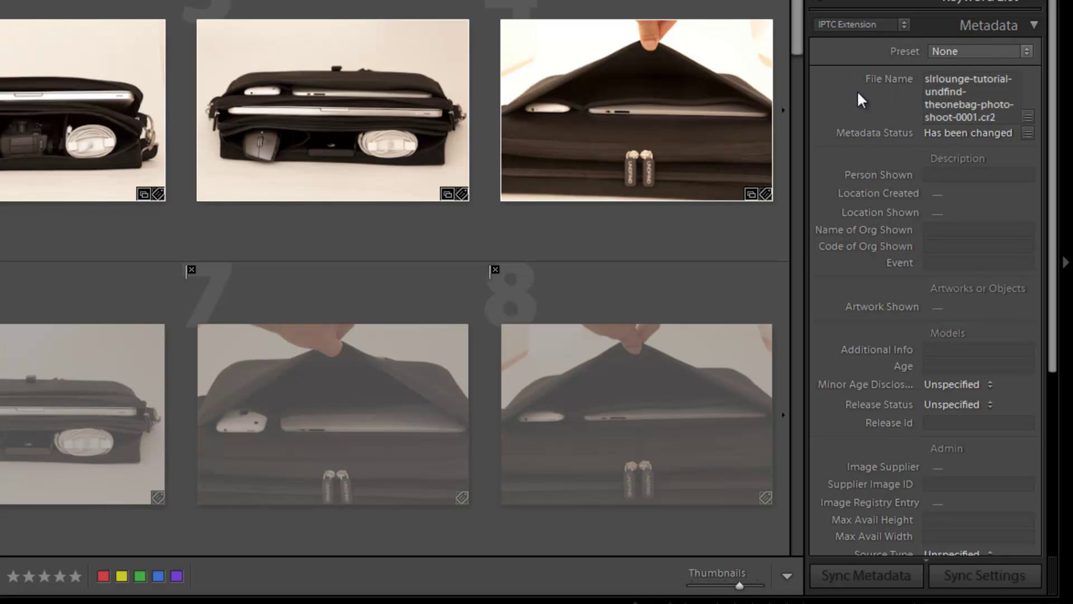
# Switch the metadata view to Large Caption, then to the Location set
pyautogui.click(877, 25)
pyautogui.click(810, 170)
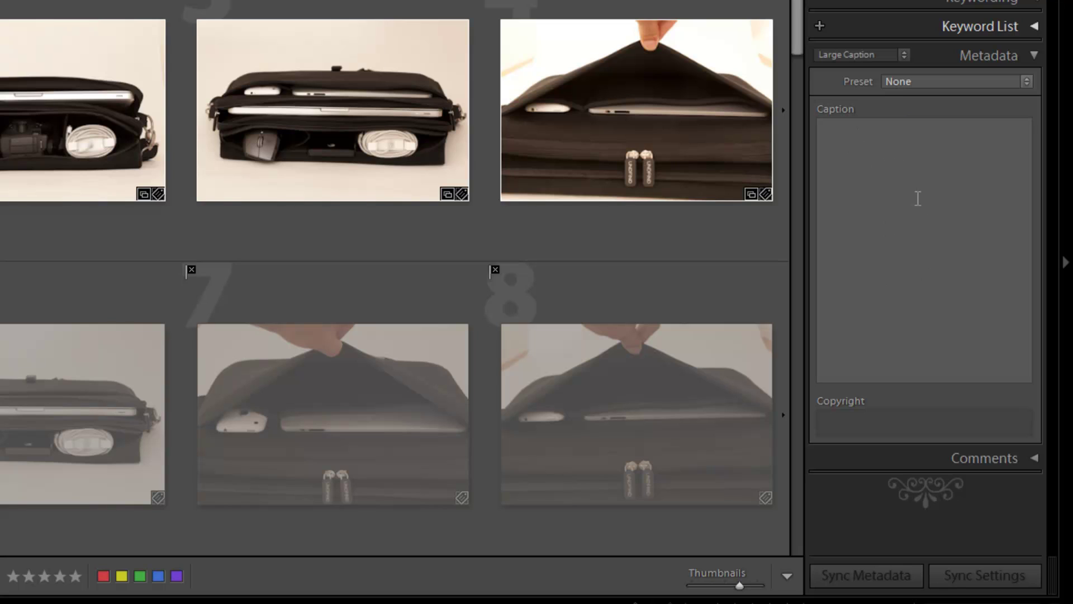
pyautogui.click(860, 54)
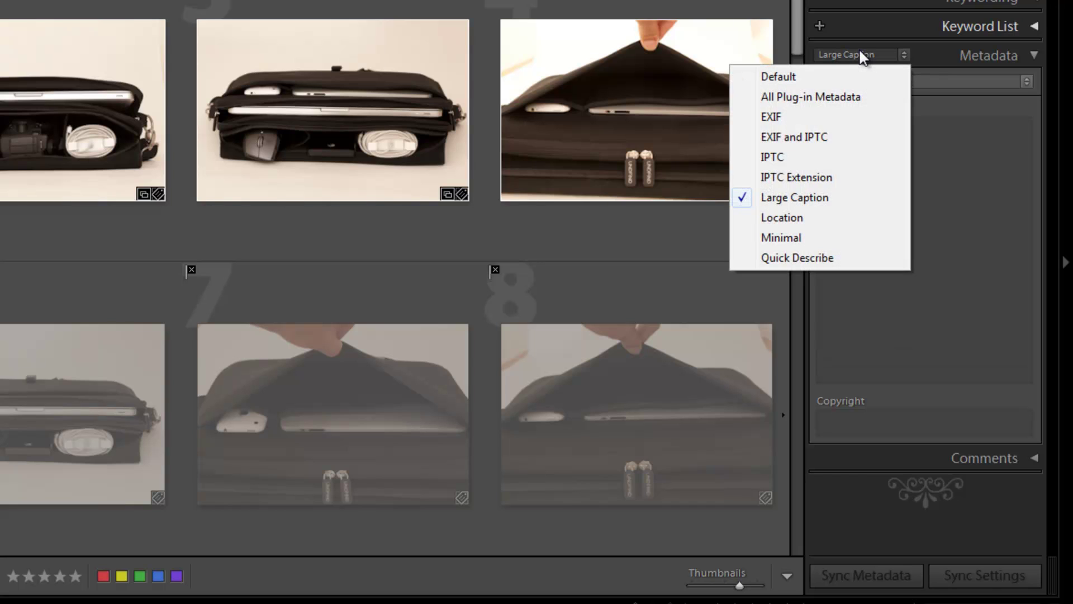
pyautogui.click(862, 55)
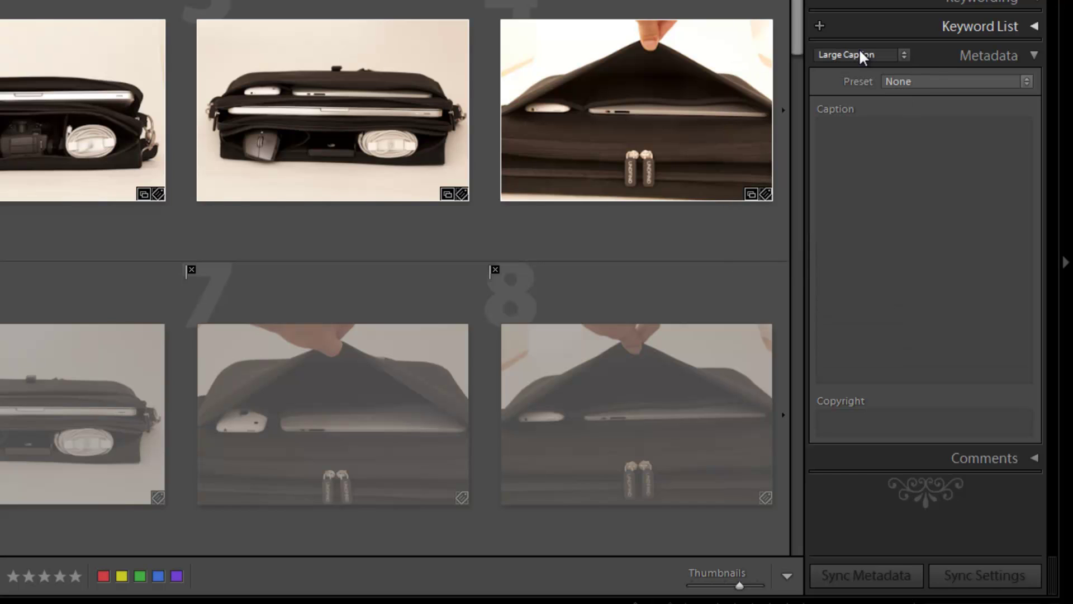
pyautogui.click(860, 54)
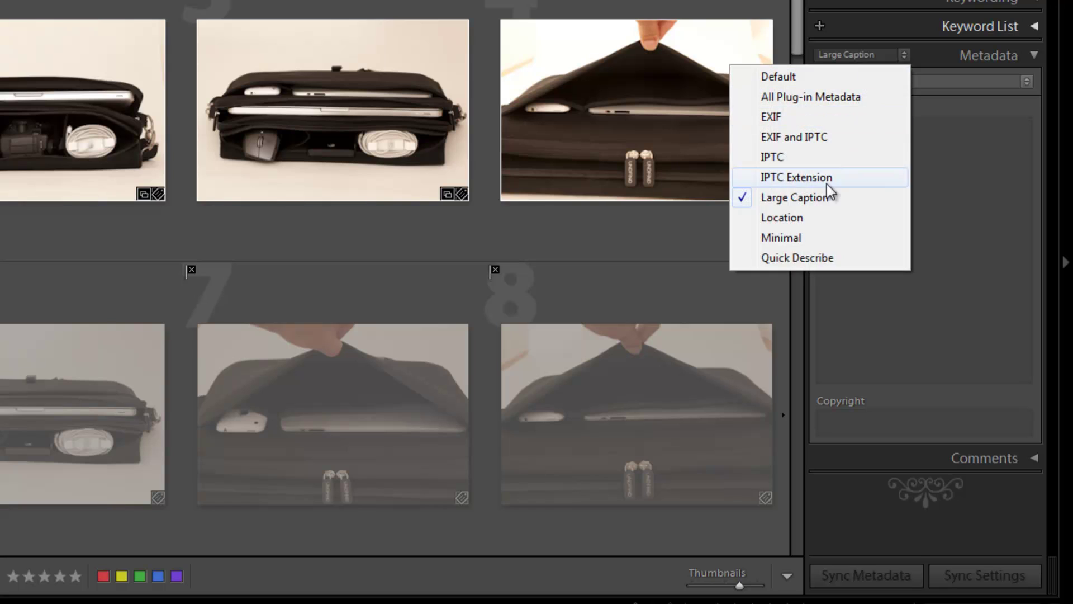
pyautogui.click(807, 218)
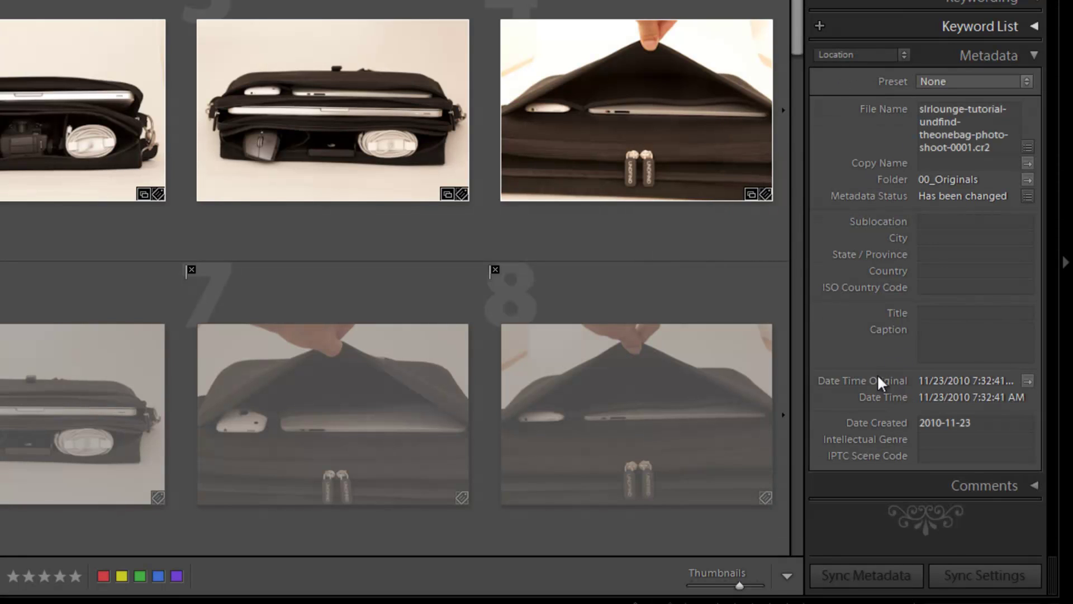
# Switch the metadata view to Minimal, then to Quick Describe, and reopen the set list
pyautogui.click(888, 54)
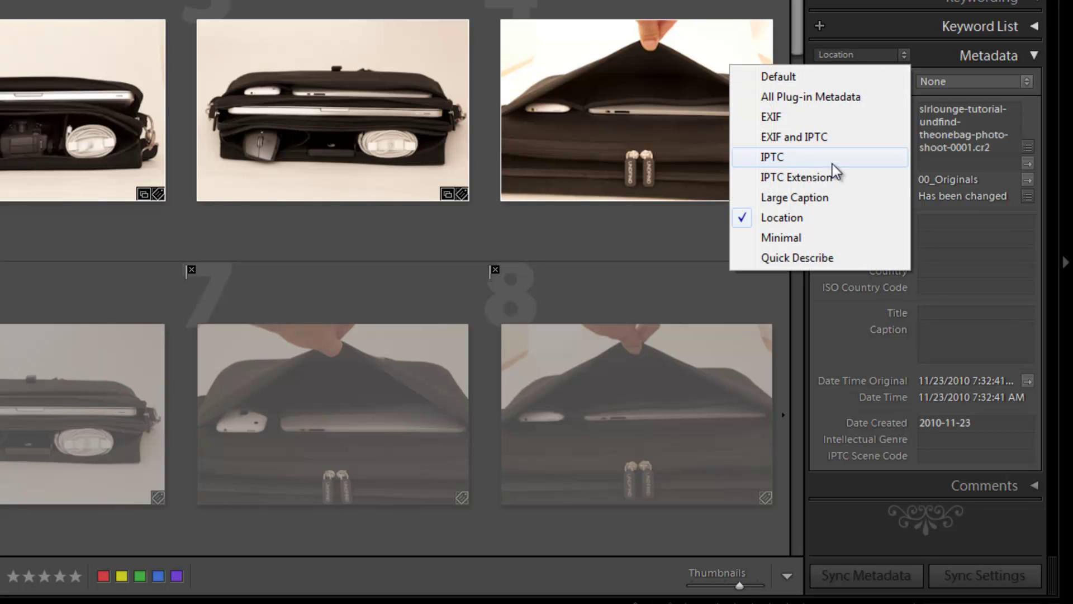
pyautogui.click(800, 238)
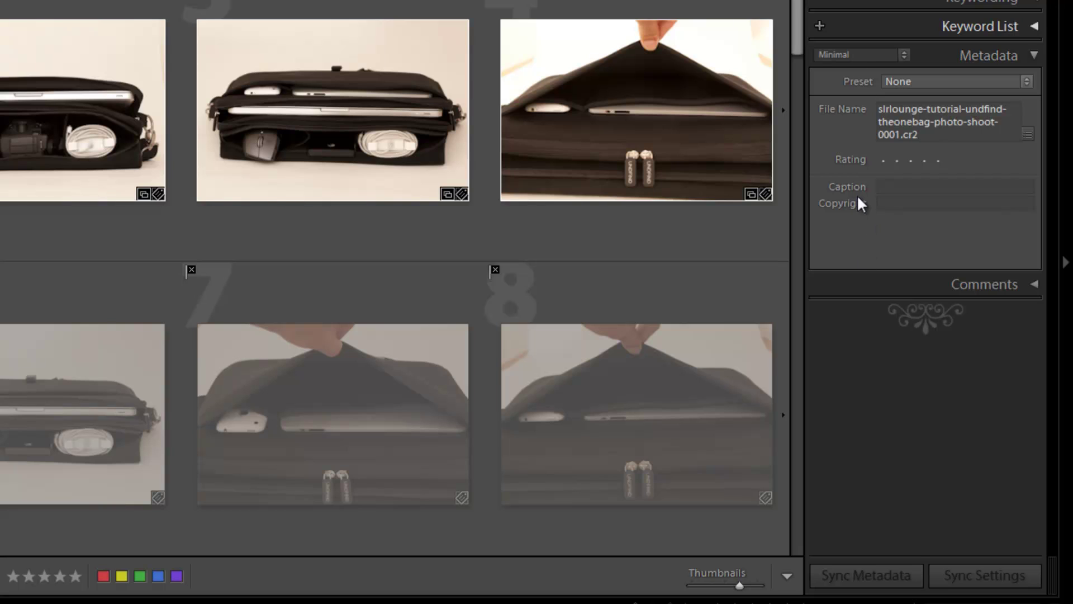
pyautogui.click(851, 57)
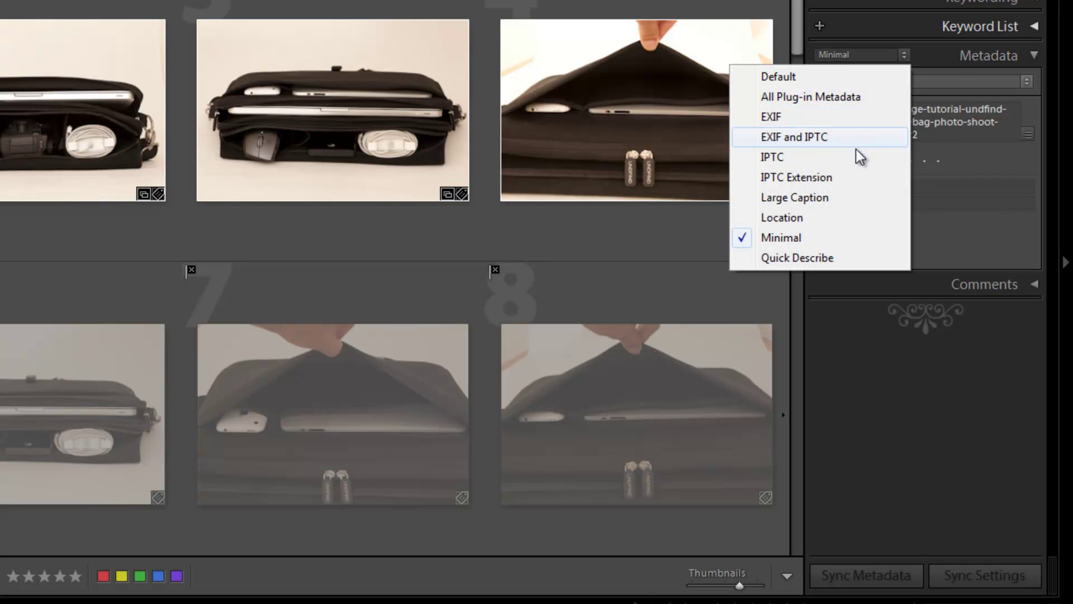
pyautogui.click(828, 257)
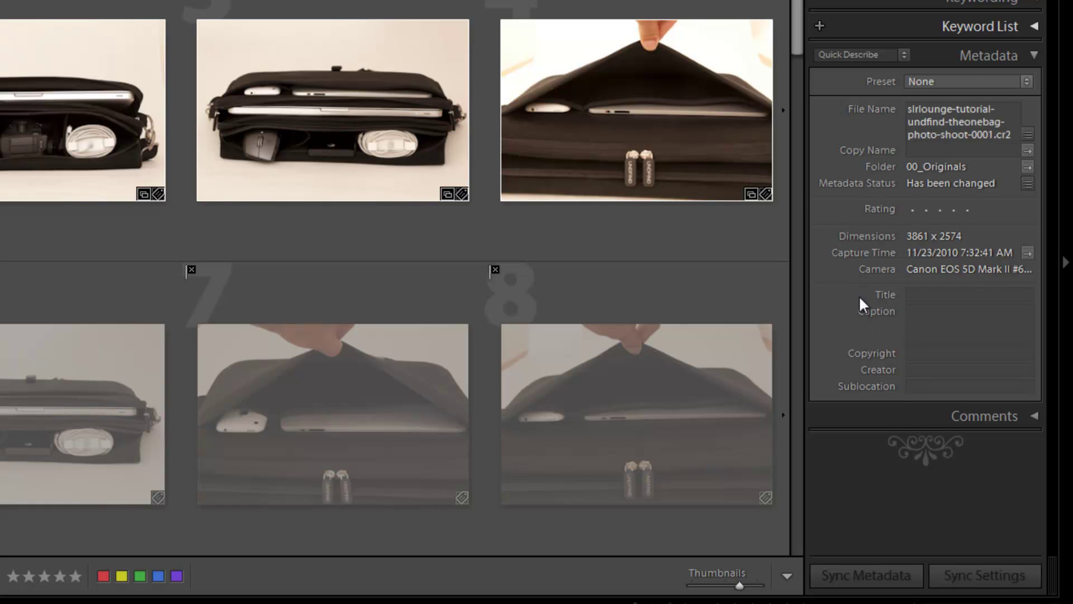
pyautogui.click(892, 63)
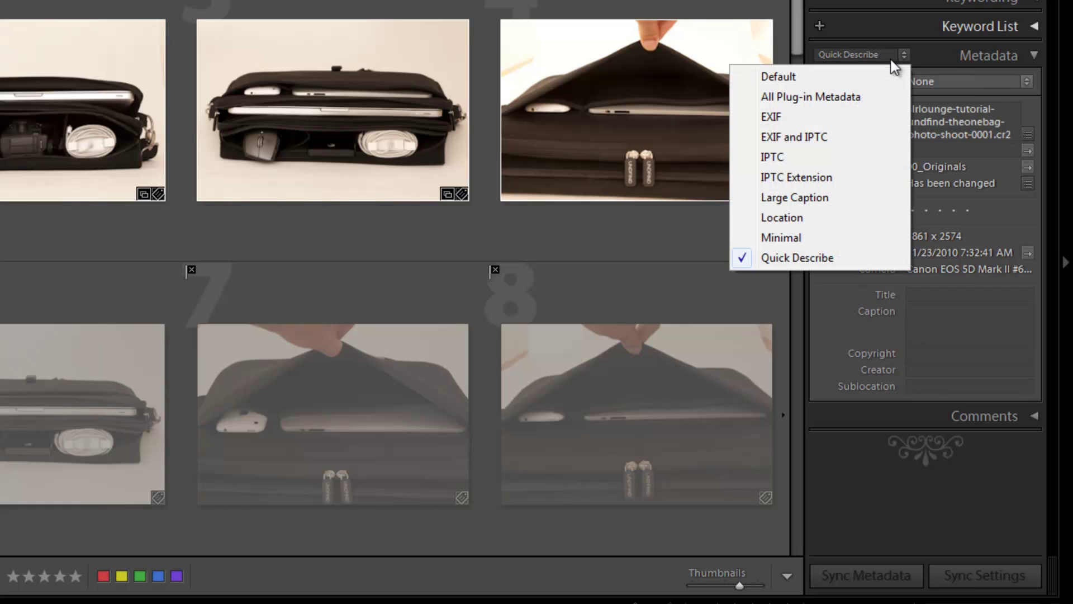
# Set the Metadata panel back to the Default set and scroll its fields, leaving the set unchanged
pyautogui.click(836, 79)
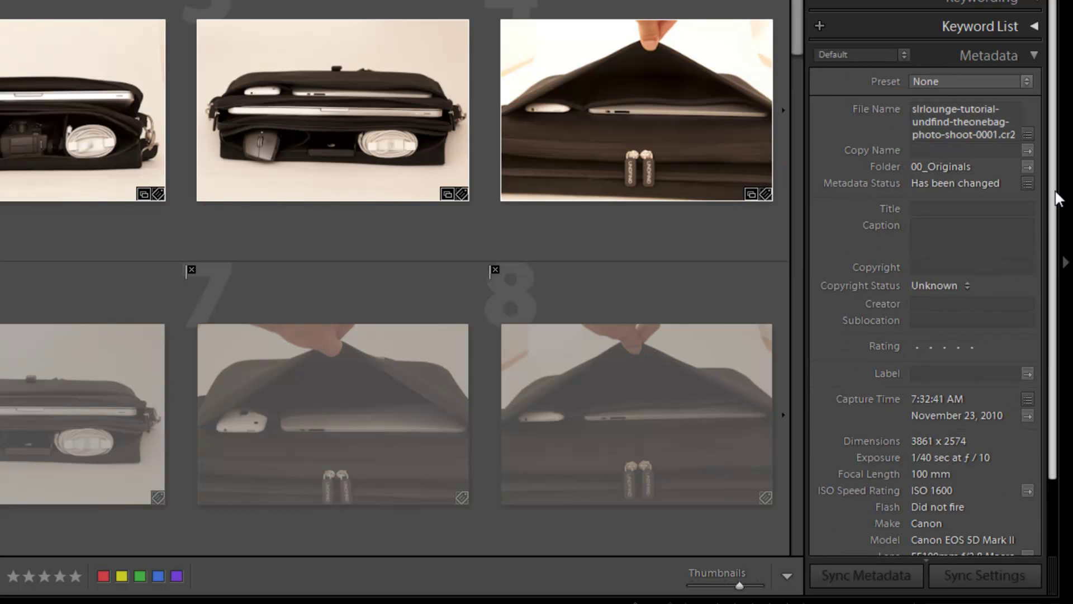
pyautogui.moveTo(1054, 189); pyautogui.dragTo(1038, 286)
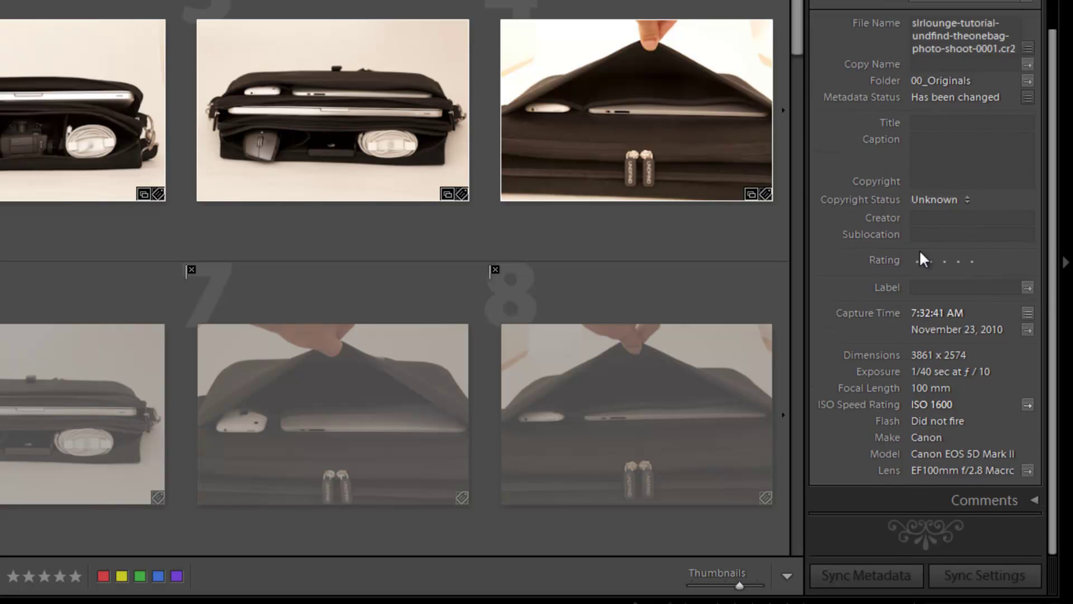
pyautogui.click(891, 17)
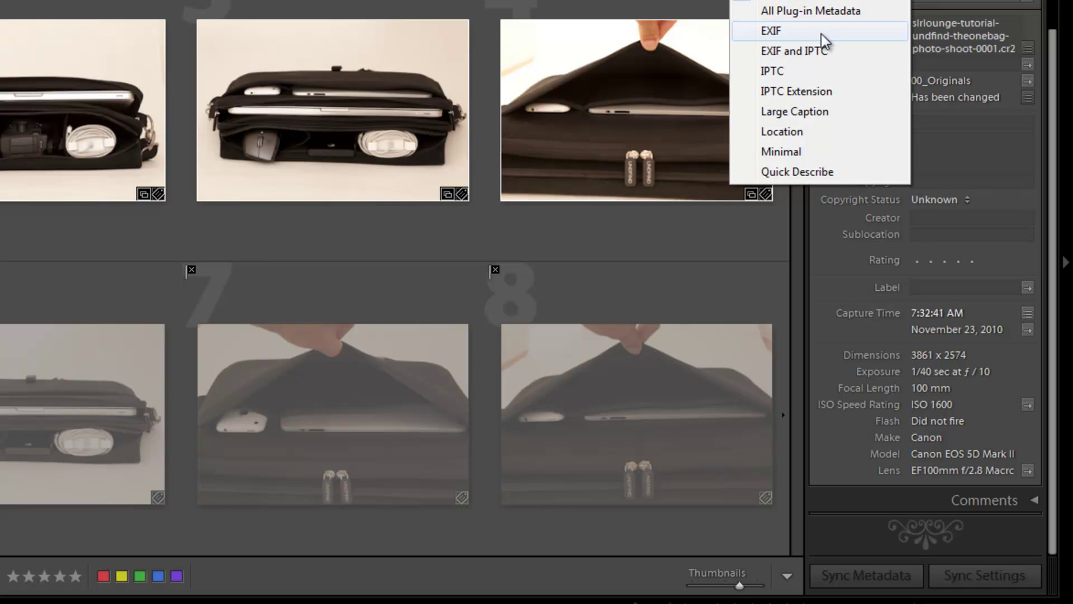
pyautogui.press('Escape')
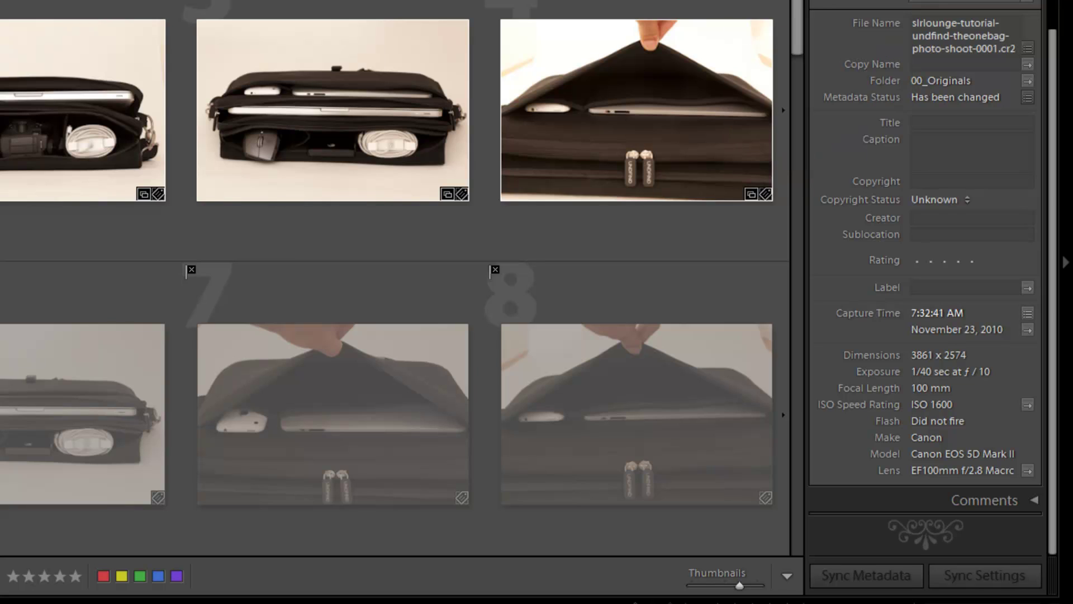